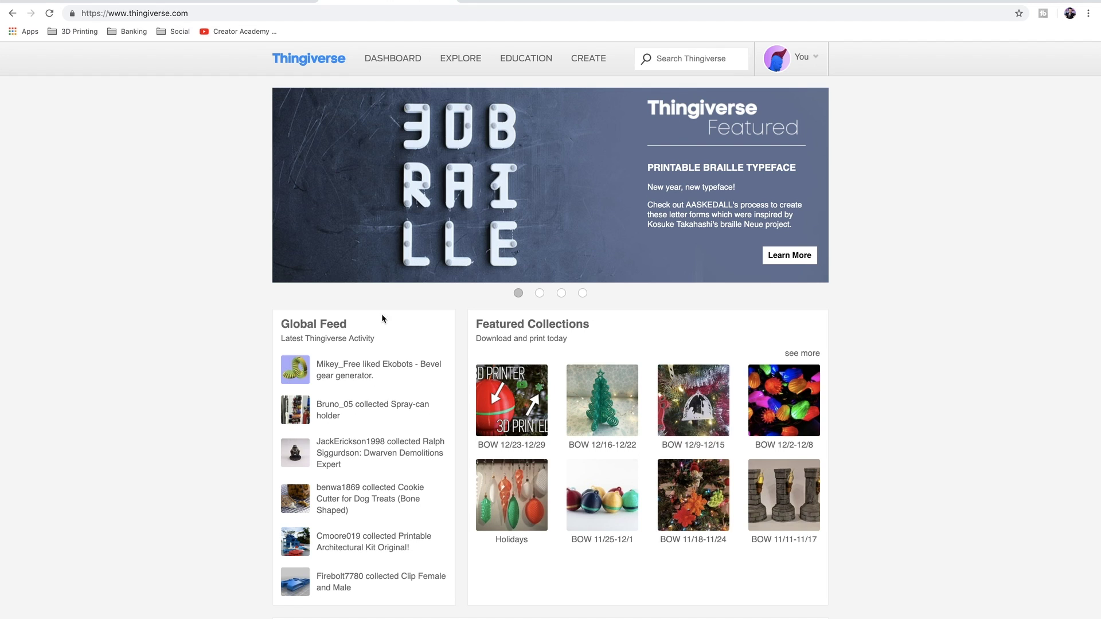
Go to the Dashboard activity feed and then to the Newest things listing.
click(388, 62)
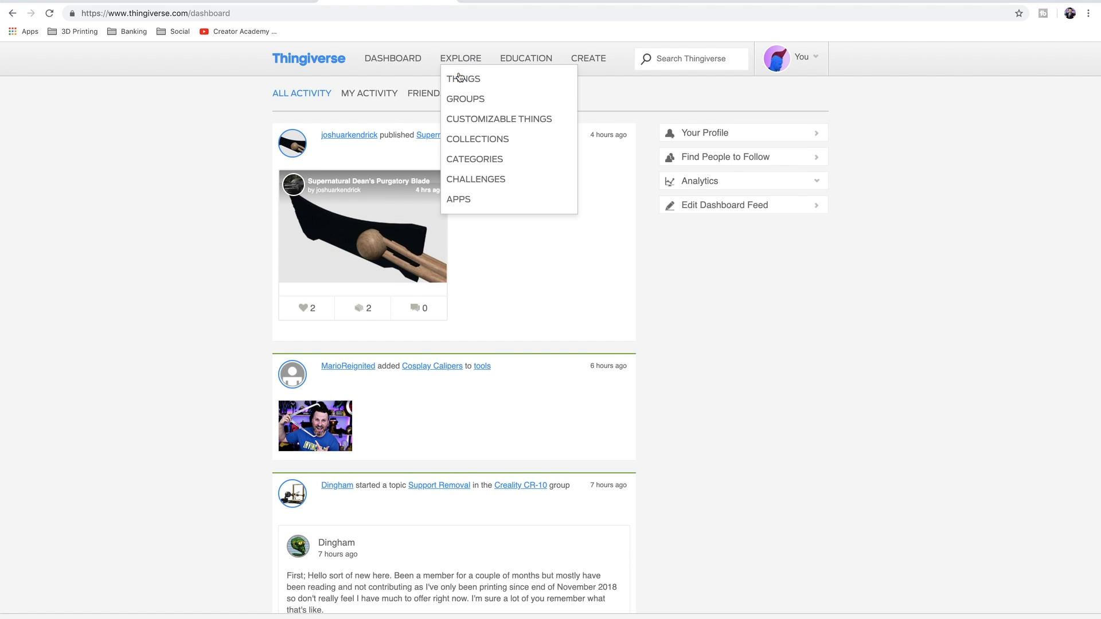
click(457, 80)
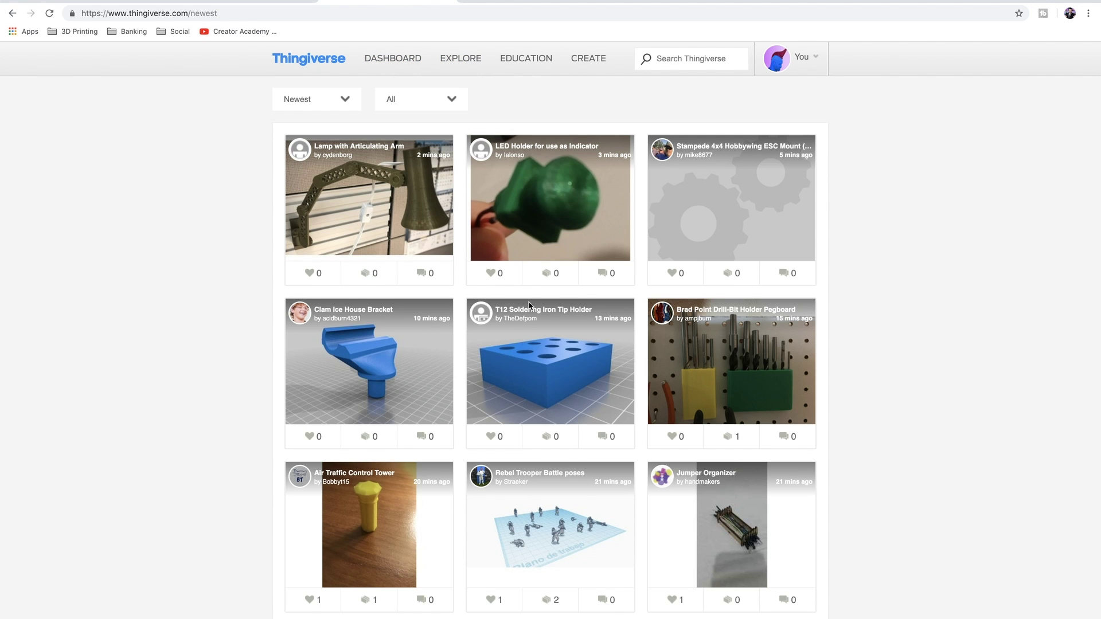
Browse the newest things, open Lamp with Articulating Arm, then switch to the r/3Dprinting tab.
scroll(573, 465, down, 1)
scroll(572, 466, down, 20)
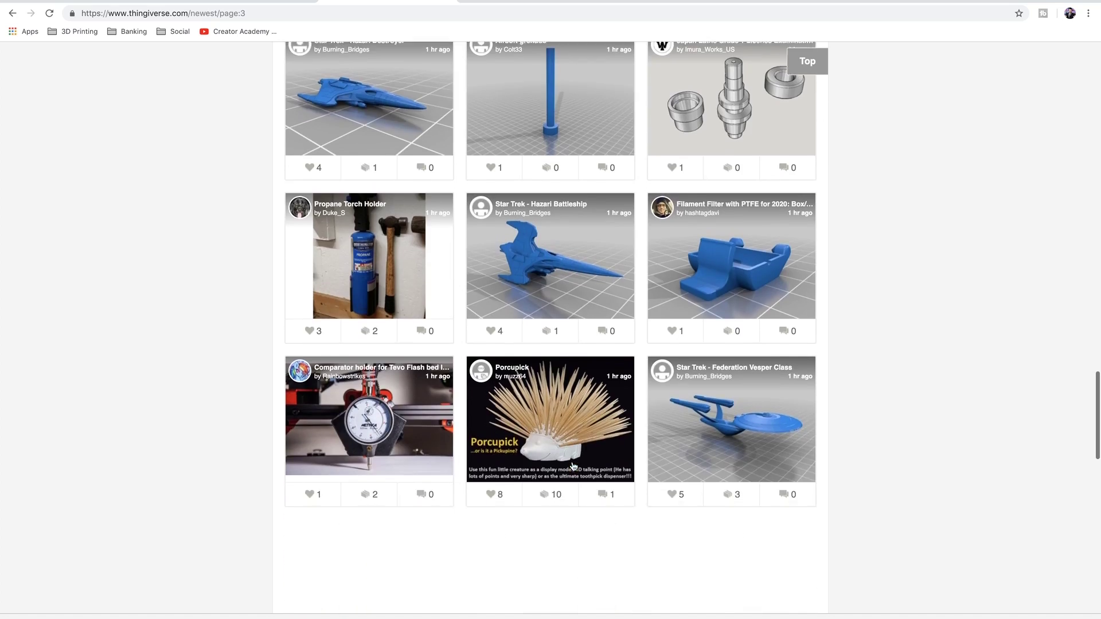
scroll(572, 466, down, 20)
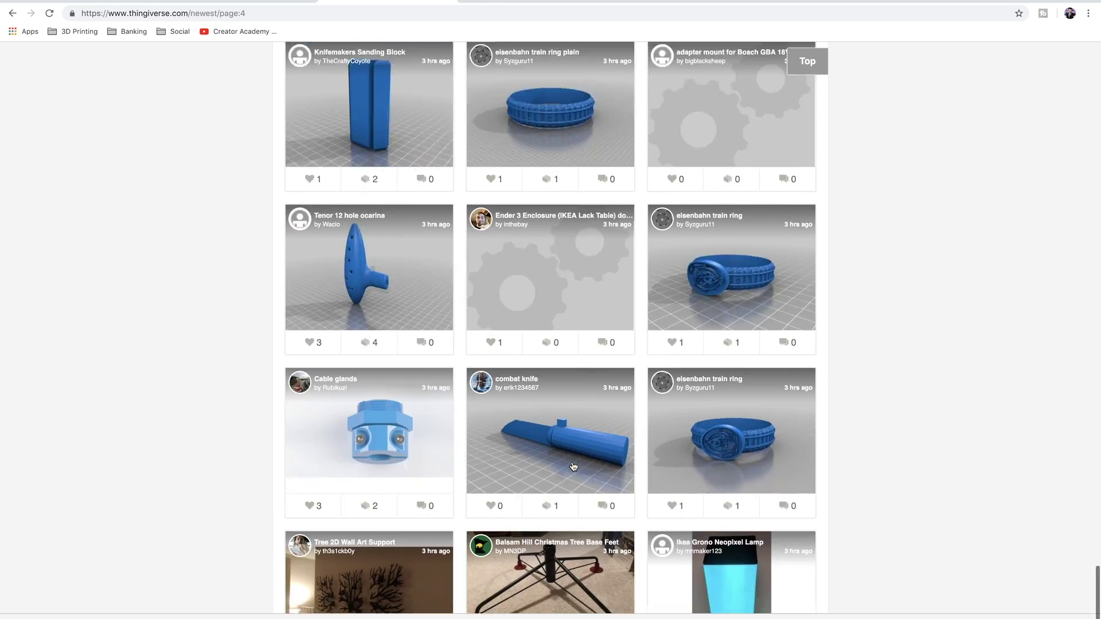
scroll(573, 465, down, 20)
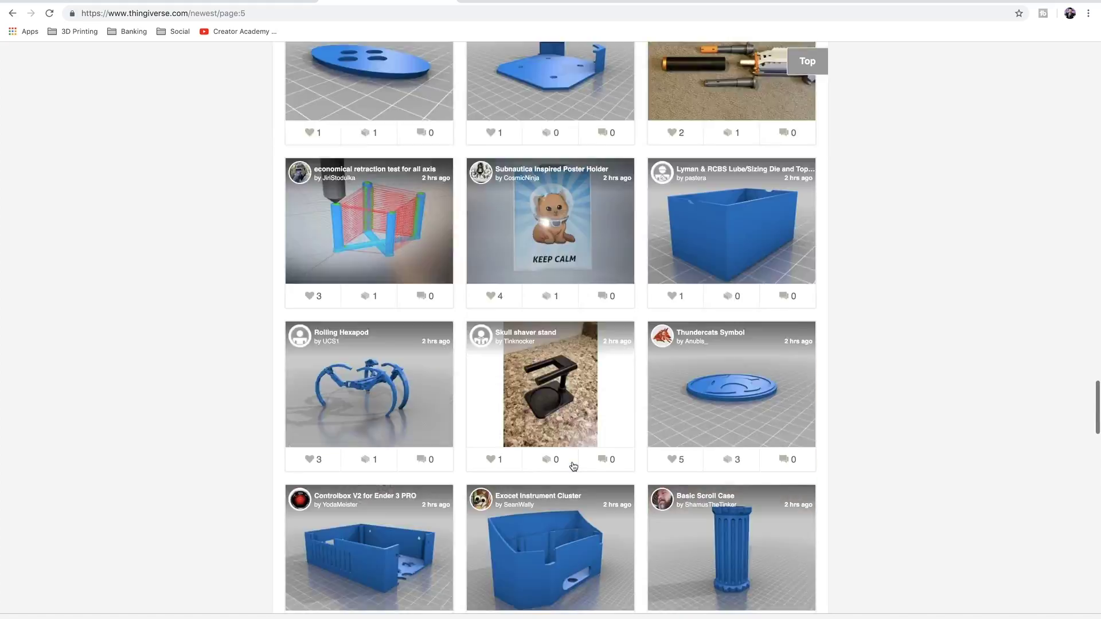
scroll(573, 465, up, 10)
scroll(508, 319, up, 20)
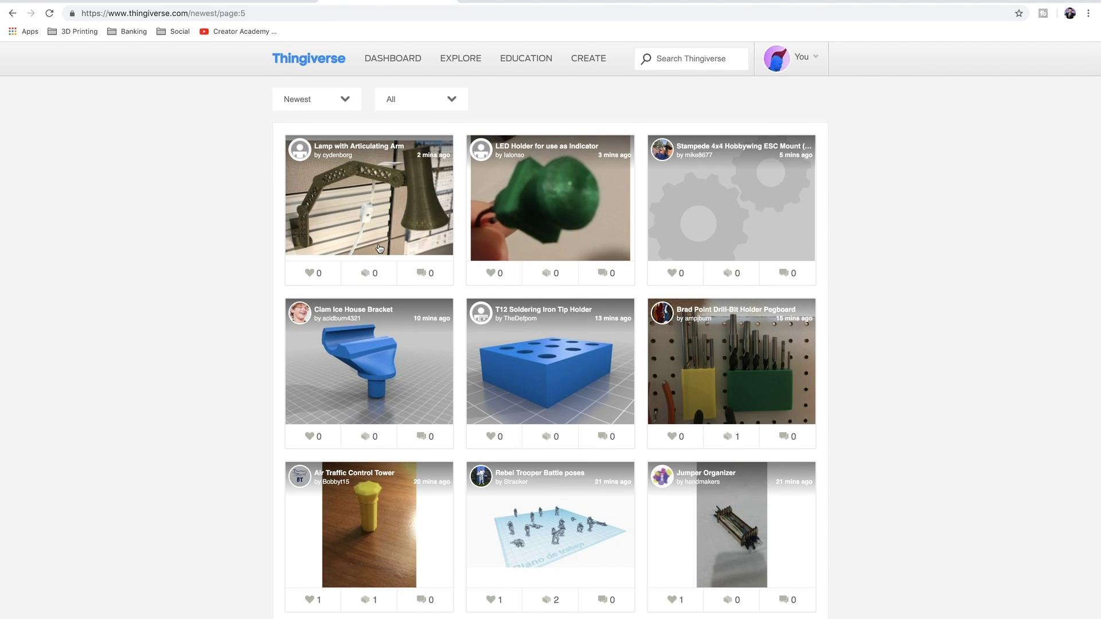
click(356, 209)
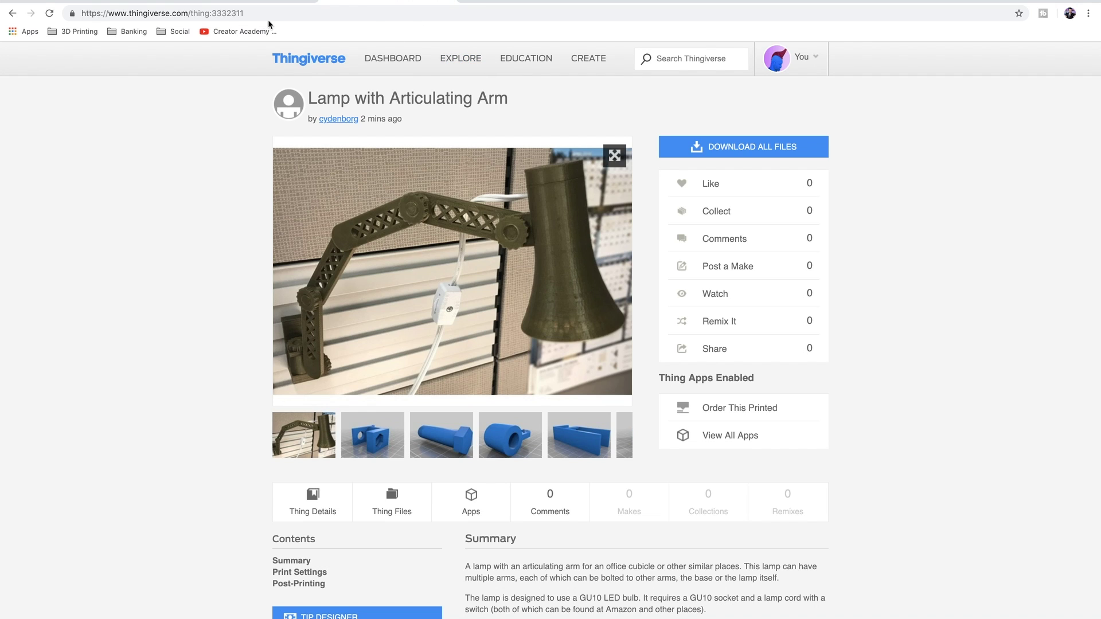
click(122, 5)
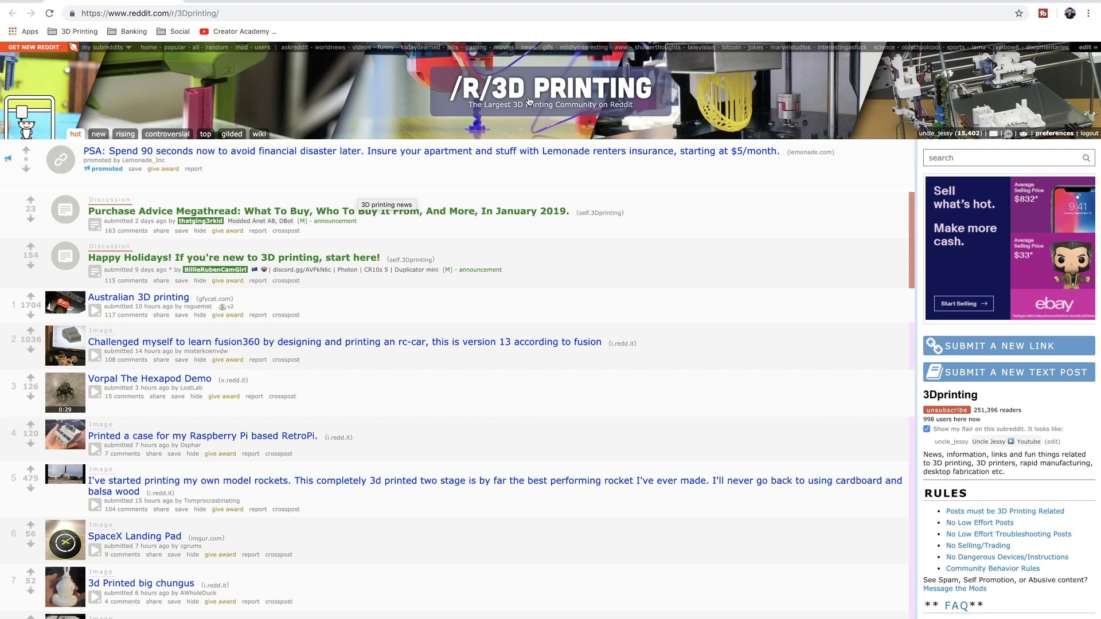
Read the 'Thingiverse INCREDIBLY laggy lately??' thread's replies about blocking nr-data.net with Ghostery.
scroll(414, 397, down, 6)
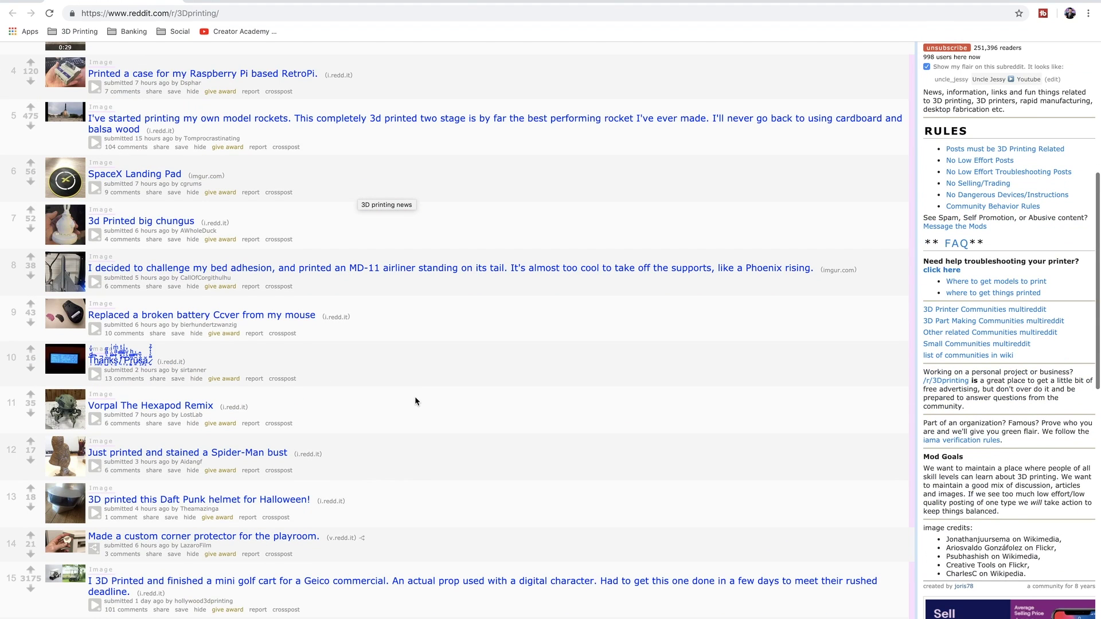
scroll(415, 396, down, 4)
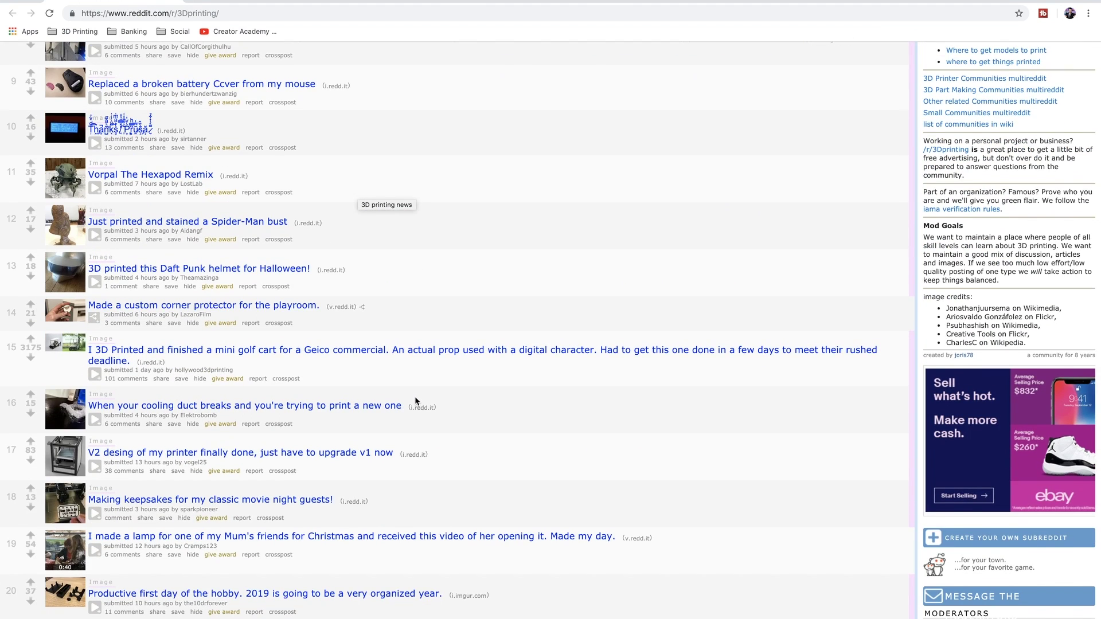
scroll(415, 401, down, 3)
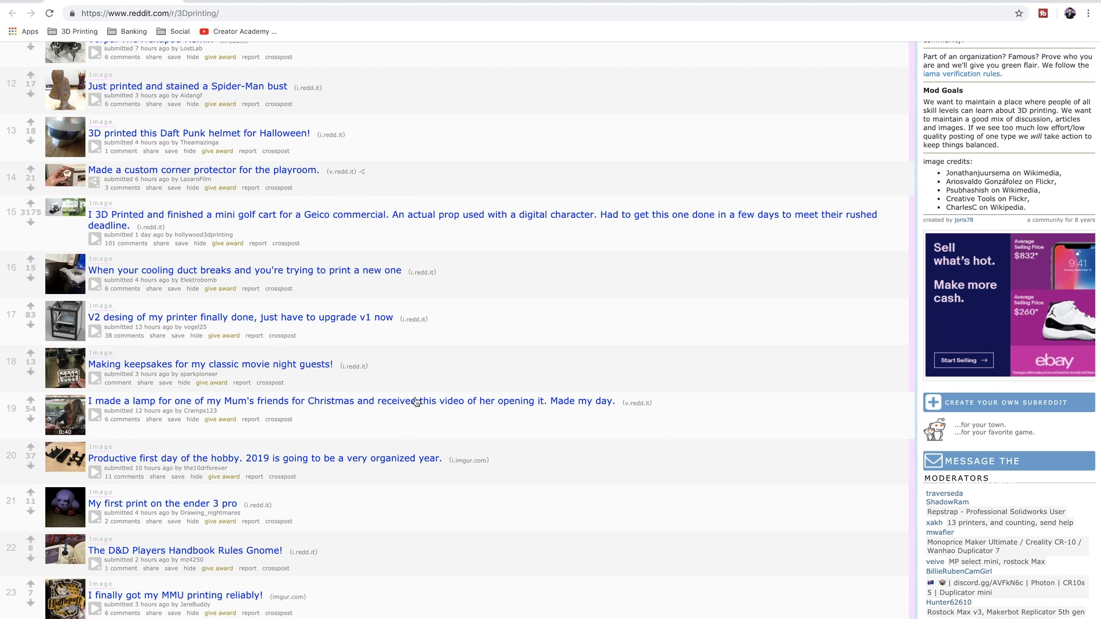
scroll(416, 401, down, 7)
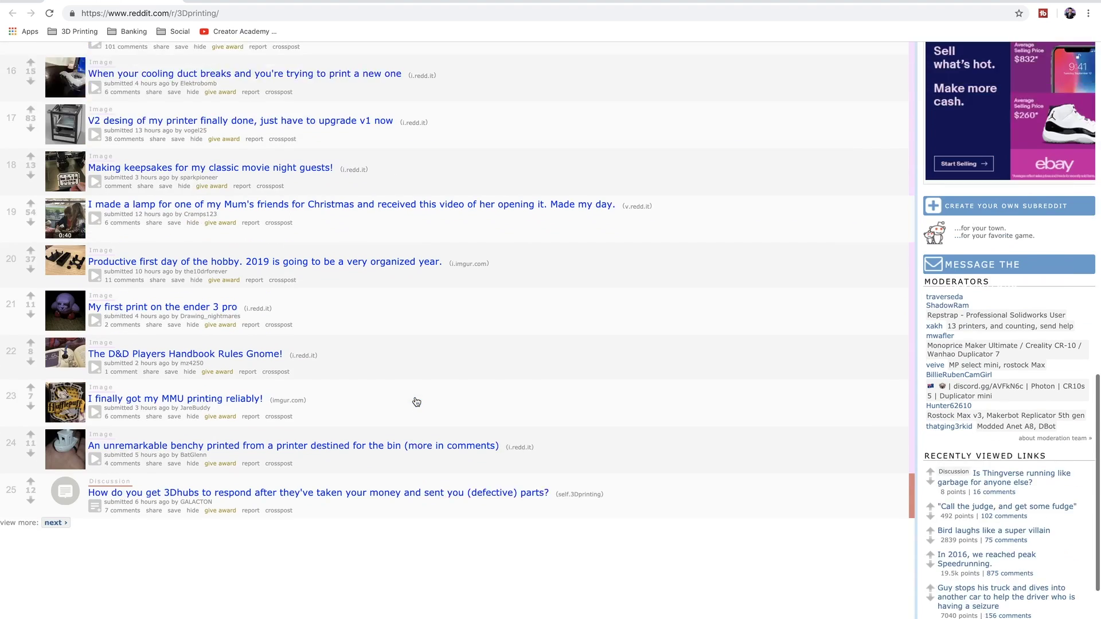
scroll(415, 401, up, 20)
scroll(415, 401, up, 3)
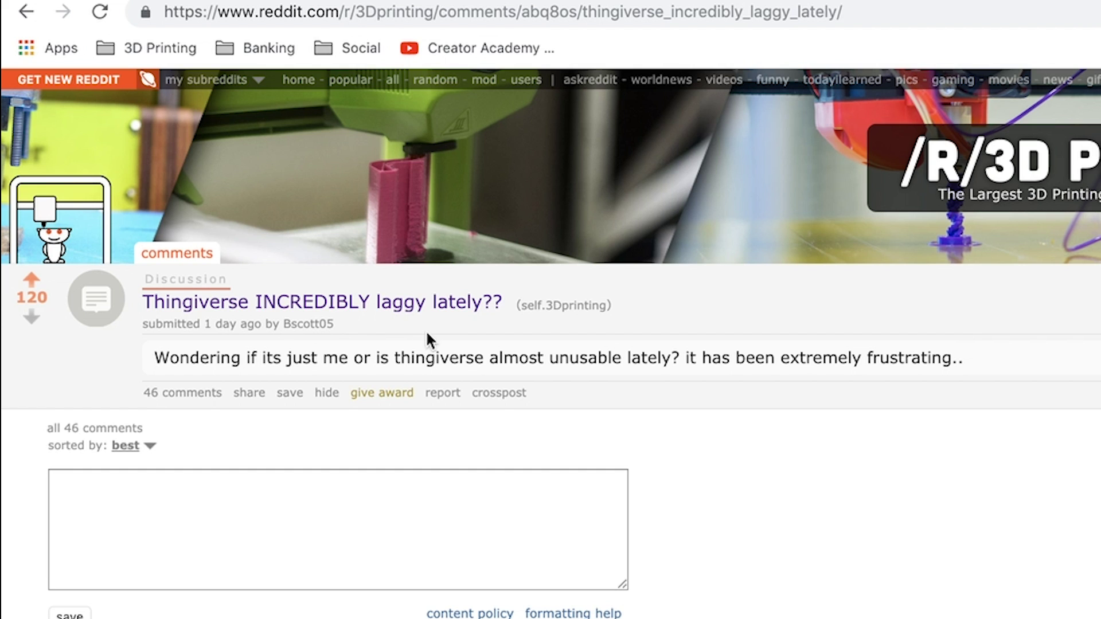
scroll(427, 334, down, 7)
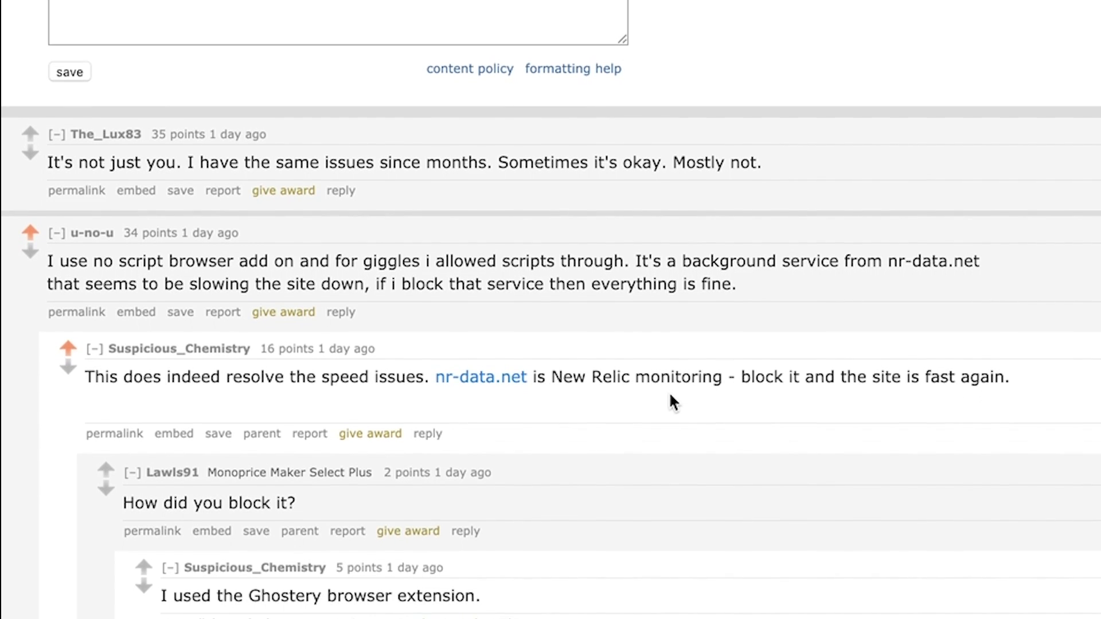
scroll(540, 501, down, 5)
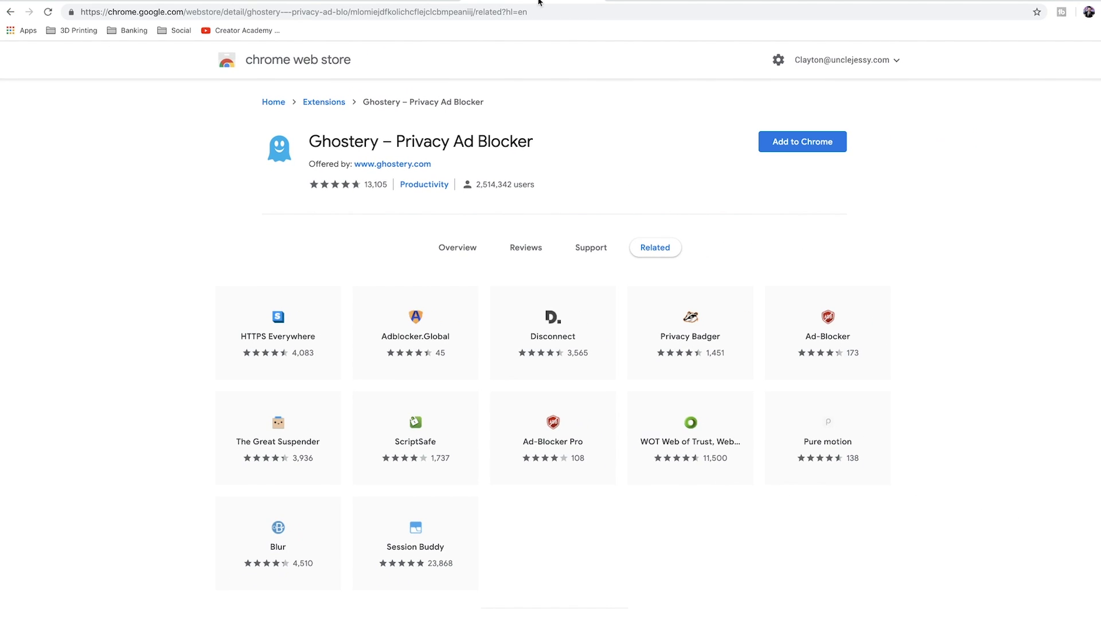
Add Ghostery – Privacy Ad Blocker to Chrome with One-Click Setup, then return to the lamp page.
click(816, 153)
click(648, 109)
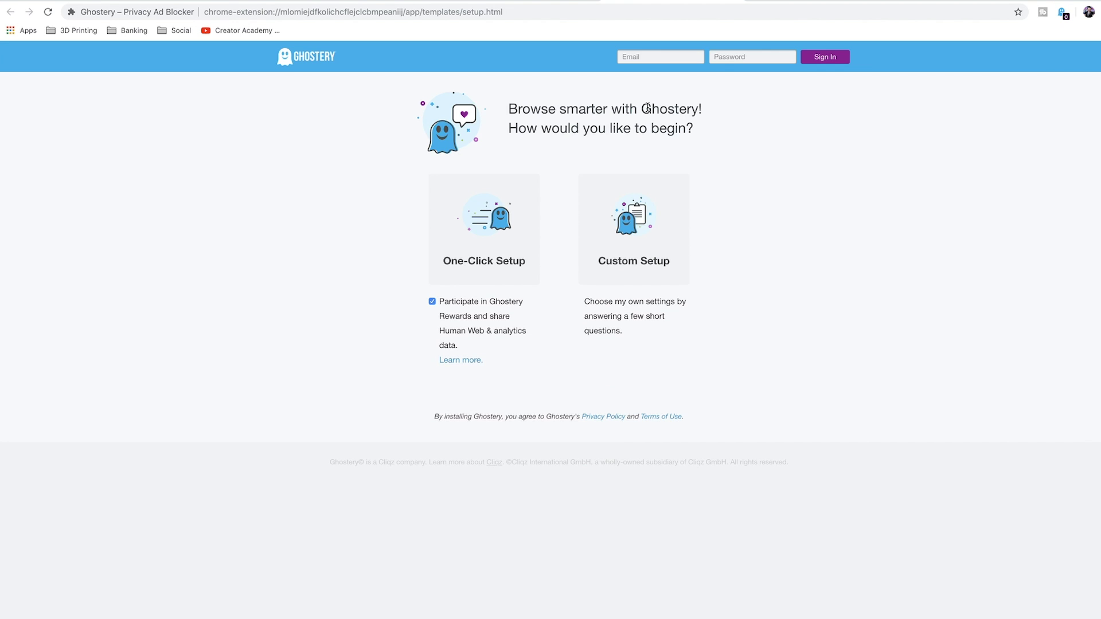
click(482, 242)
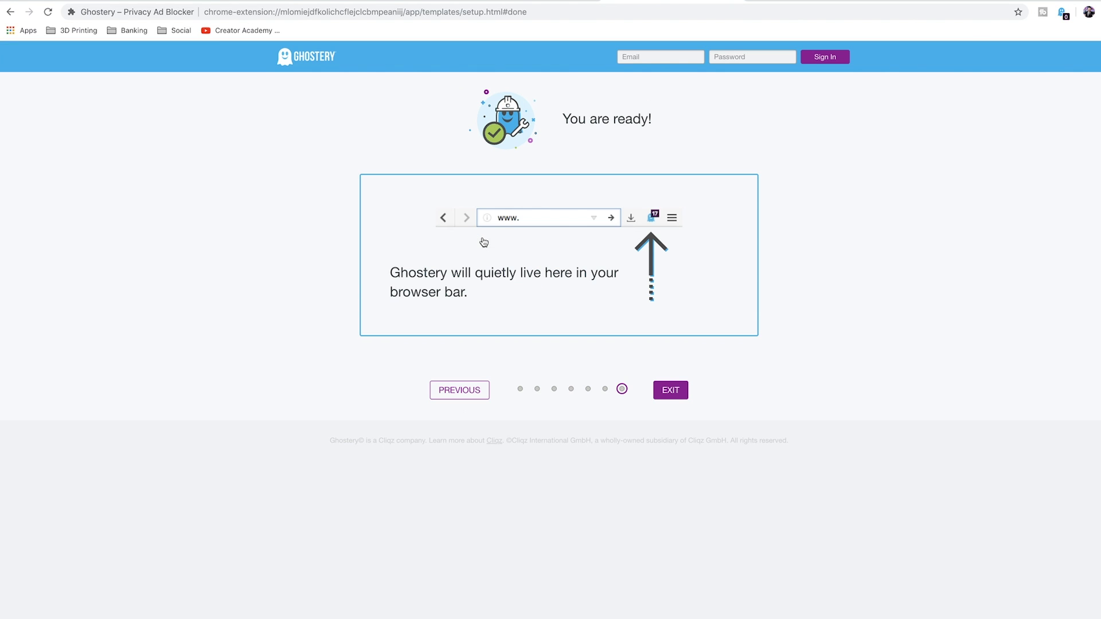
click(672, 393)
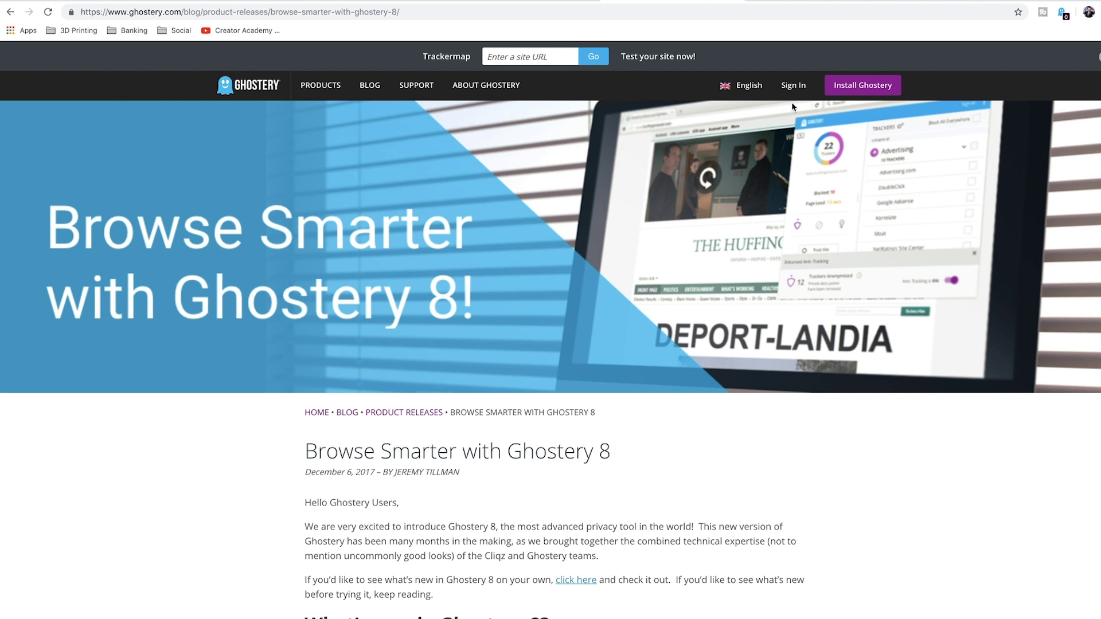
mouse_move(469, 75)
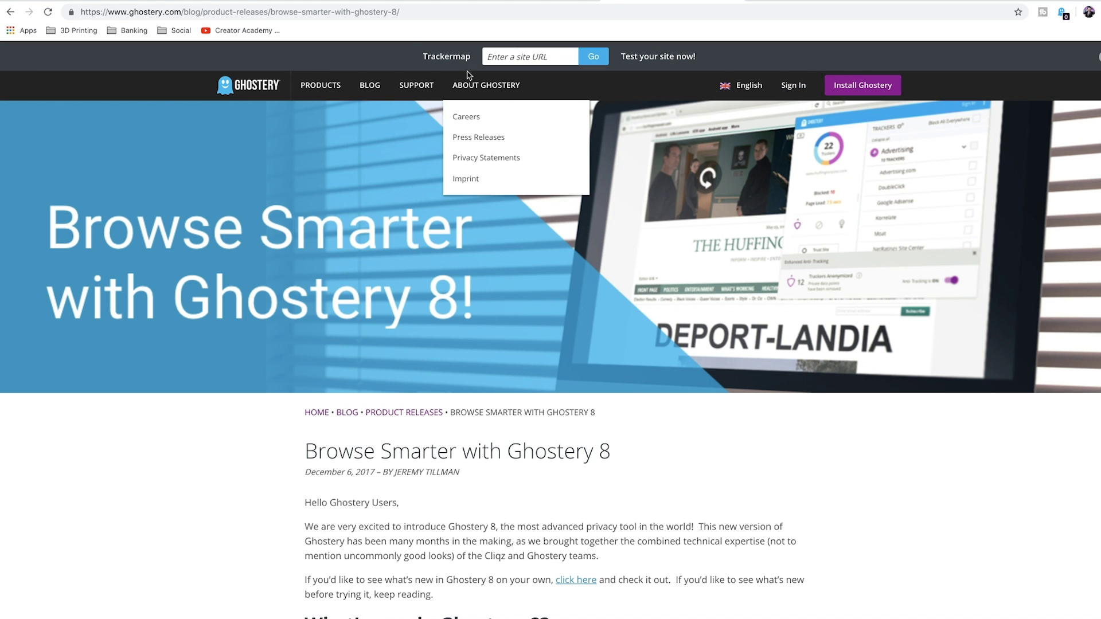
click(375, 2)
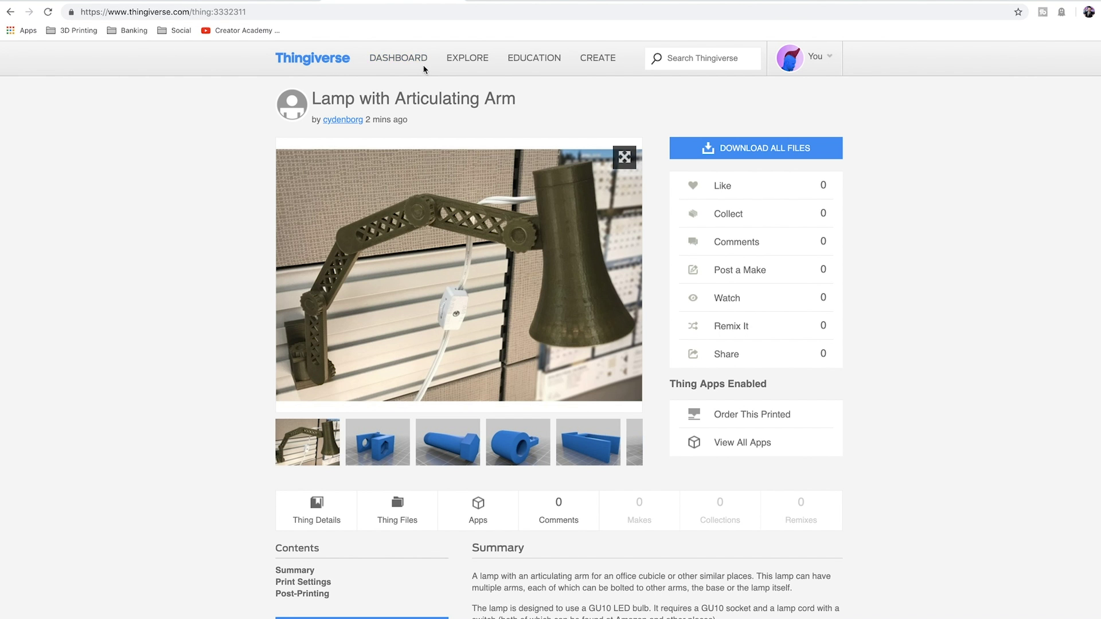
Search Thingiverse for 'Cospla' to list the 3,875 Cosplay results and bring up Ghostery.
click(472, 80)
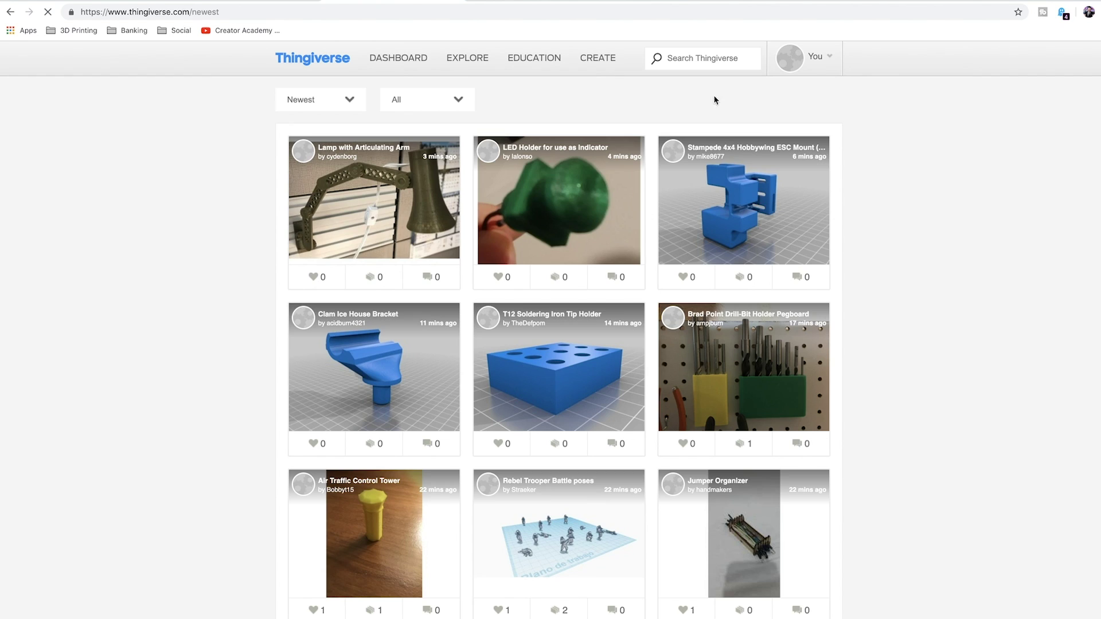
click(706, 58)
text(Cosplay)
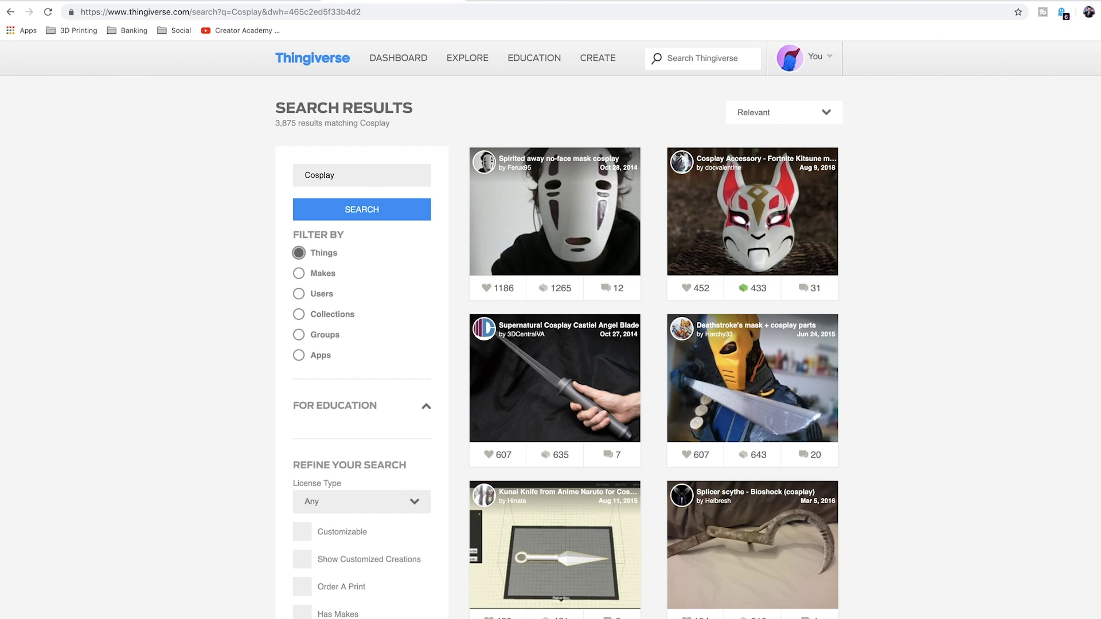
click(1062, 13)
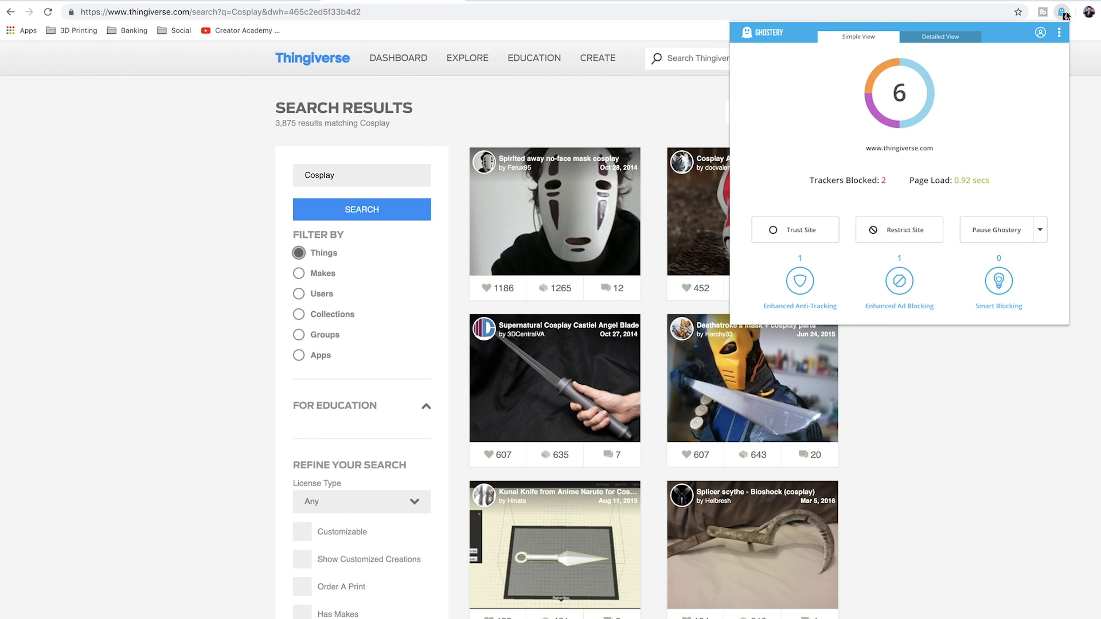
In Ghostery's Detailed View, block New Relic on thingiverse.com, raising blocked trackers to 3.
click(941, 38)
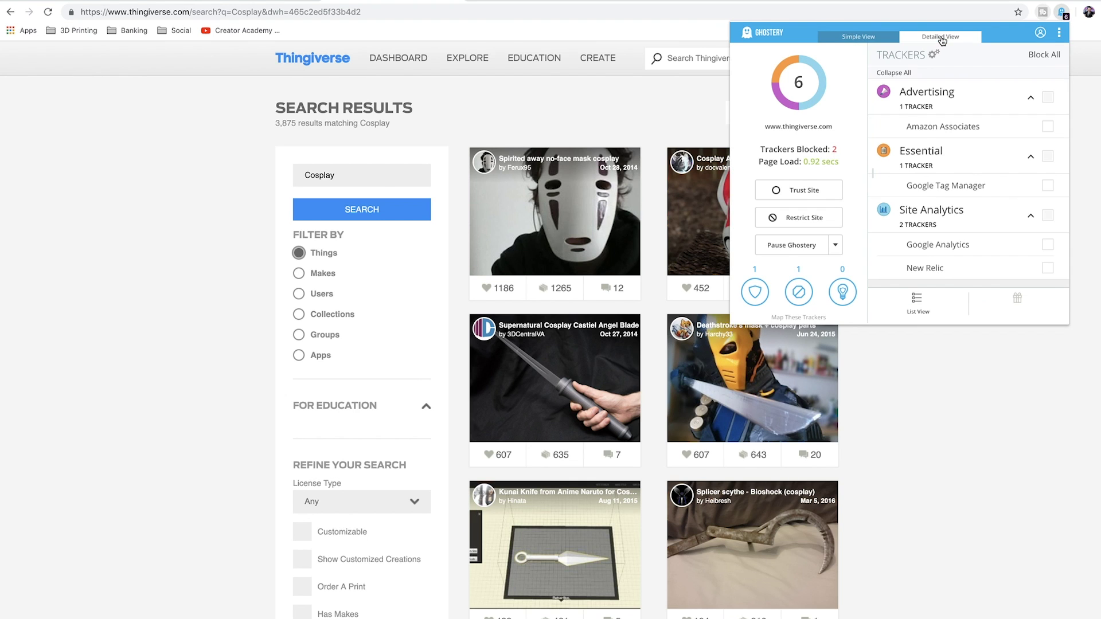
mouse_move(933, 234)
mouse_move(975, 246)
mouse_move(924, 274)
click(1048, 268)
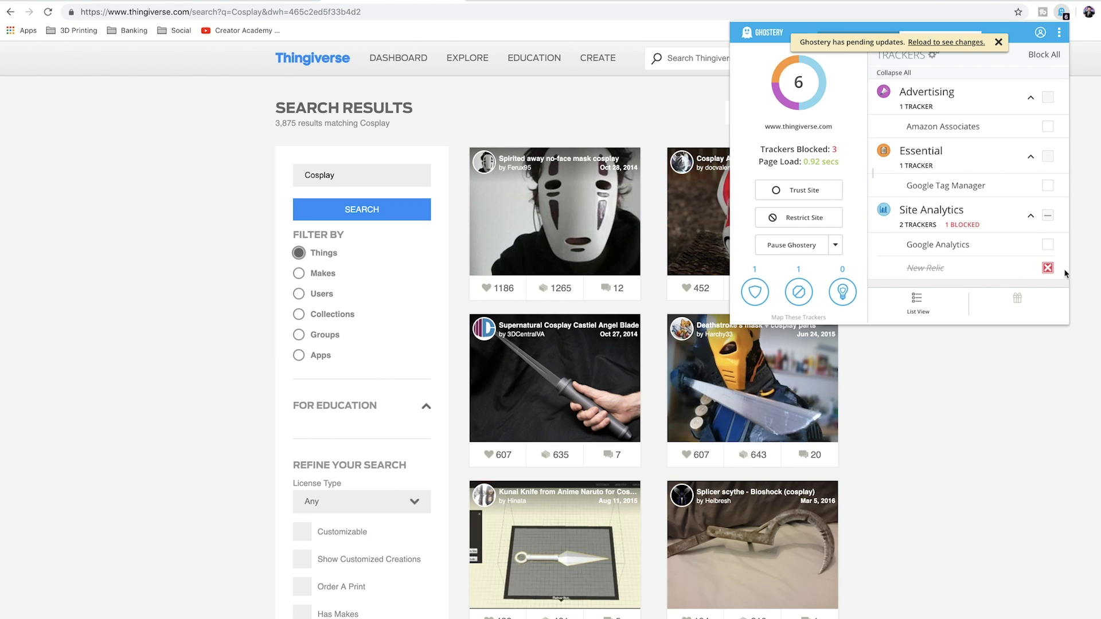
mouse_move(956, 273)
click(498, 136)
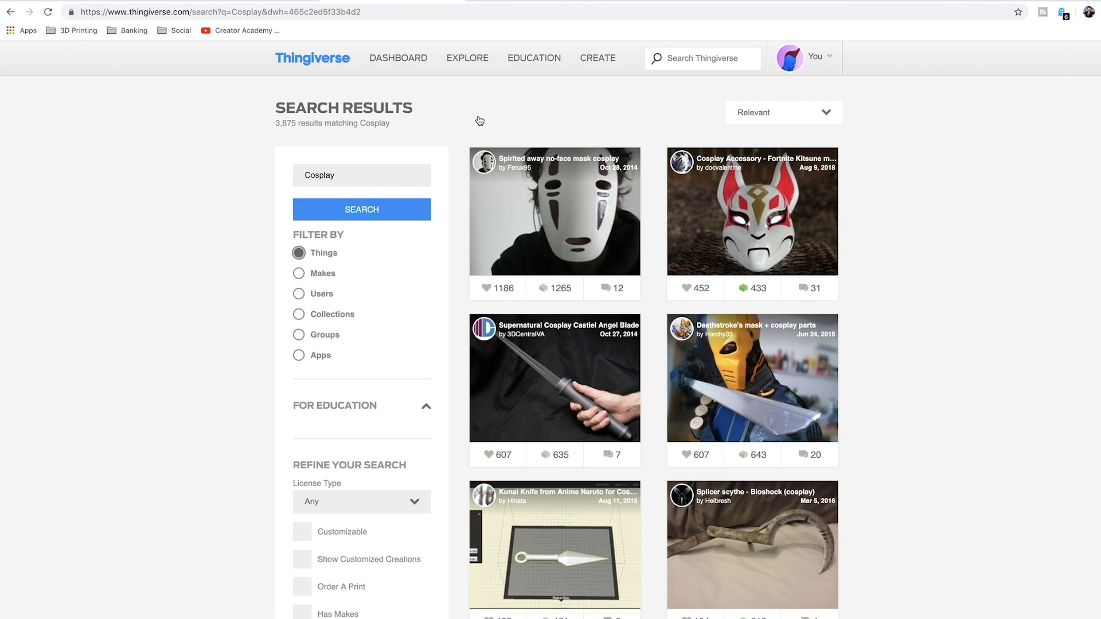
Run a fresh site search for 'cosplay'.
click(683, 57)
text(co)
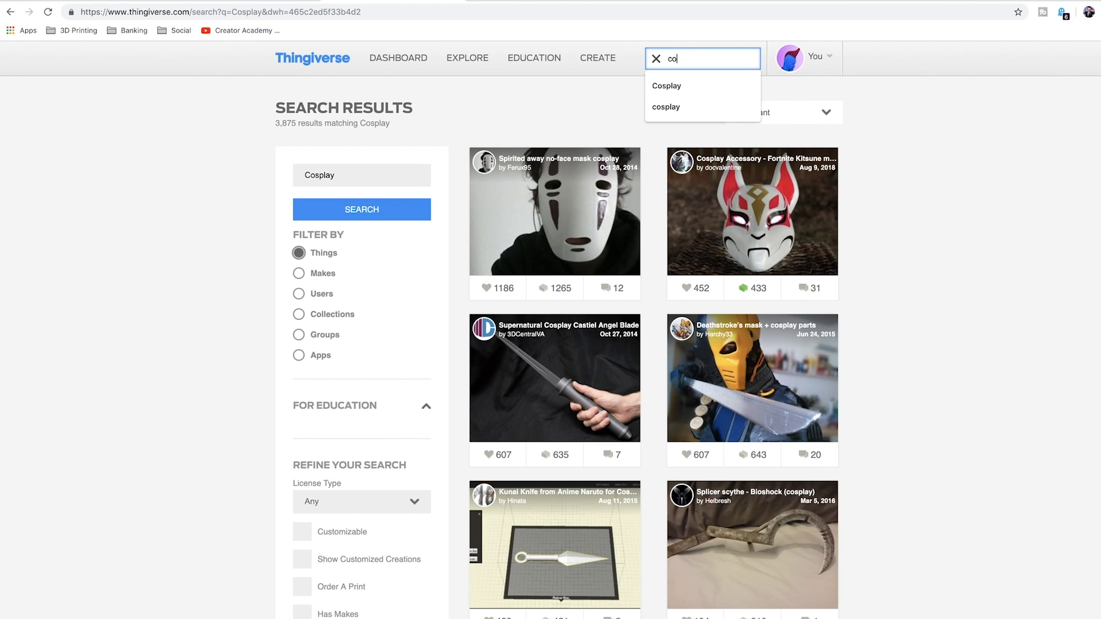
text(splay)
key(Return)
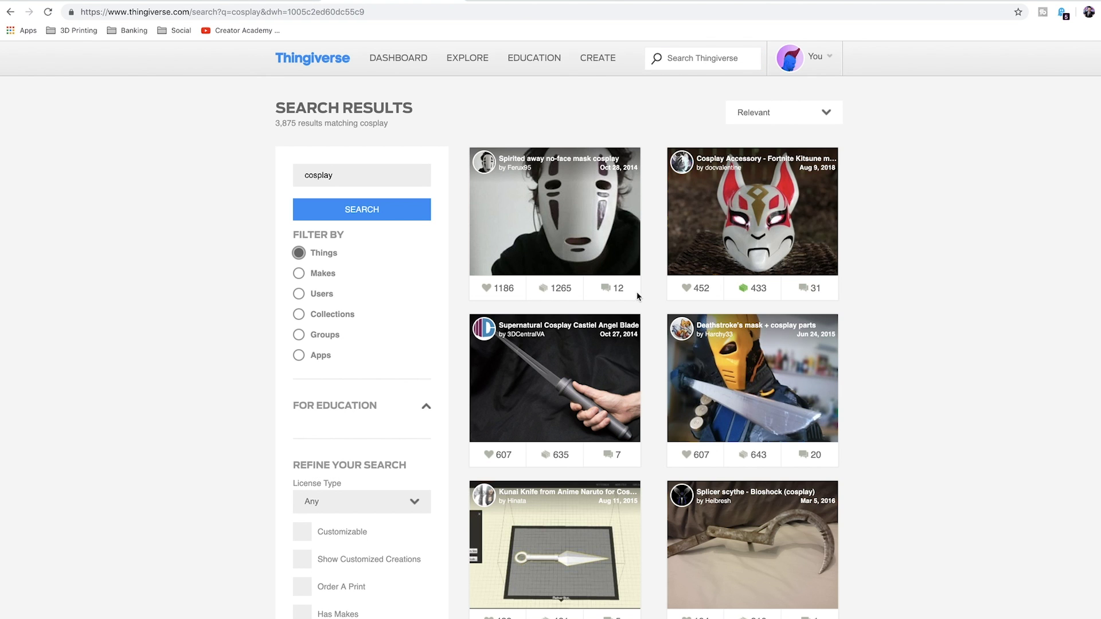
Scroll down through many rows of the 3,875 cosplay result cards.
scroll(676, 426, down, 10)
scroll(675, 425, down, 20)
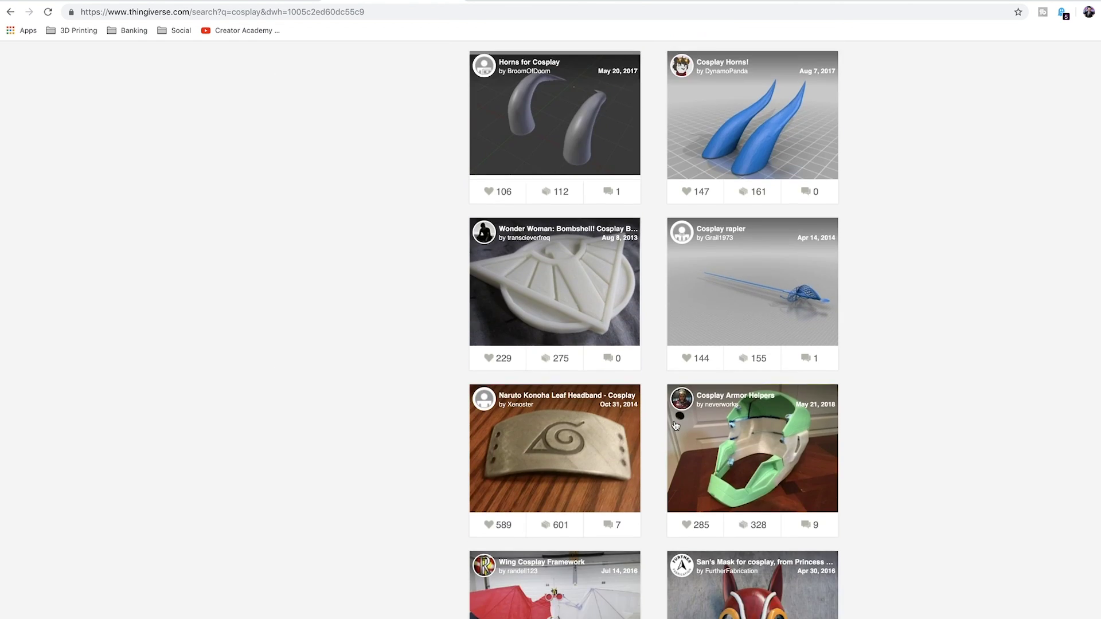
scroll(675, 426, down, 20)
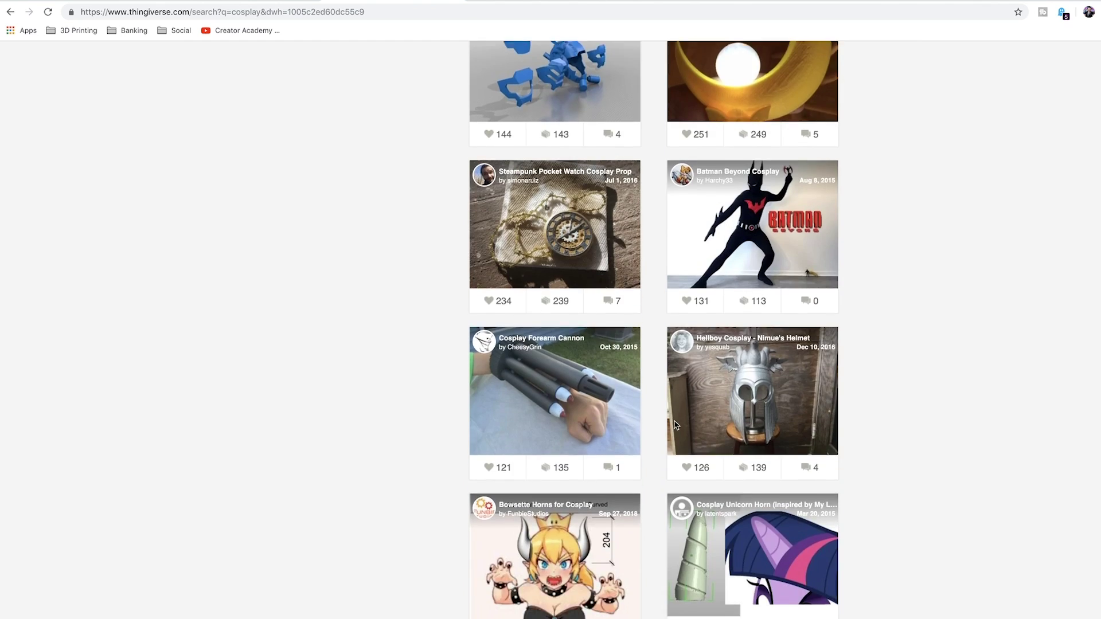
scroll(675, 426, down, 15)
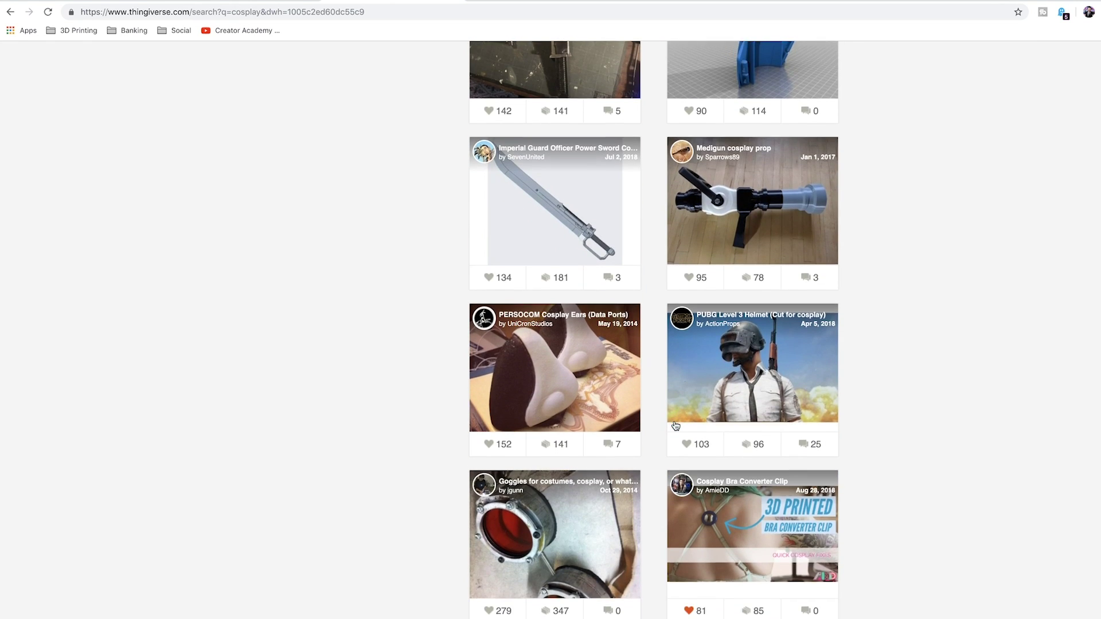
scroll(675, 424, down, 10)
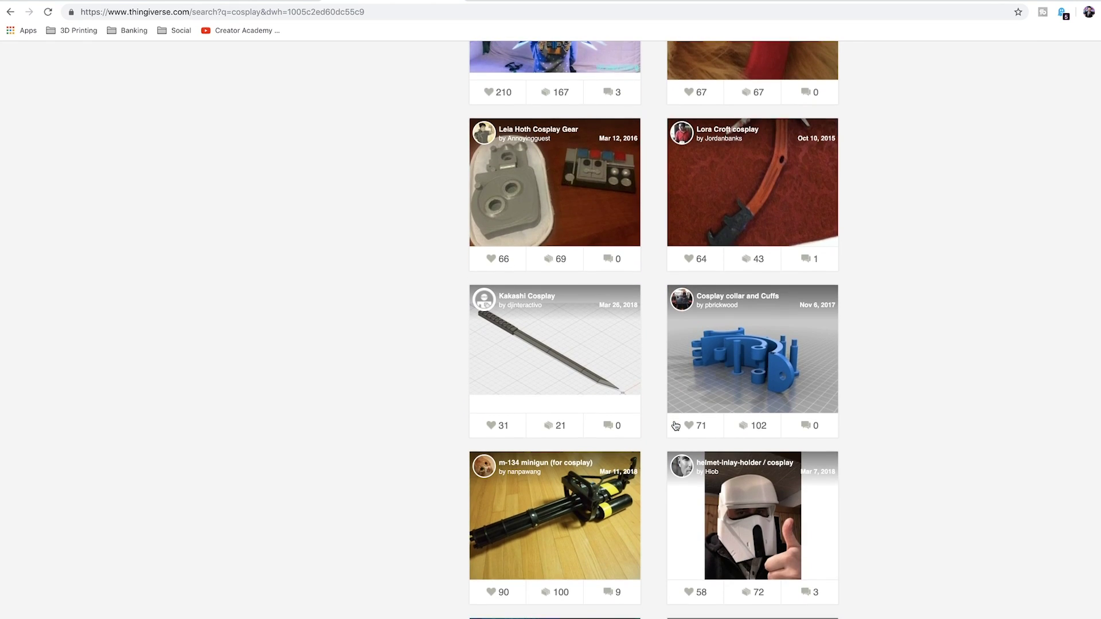
scroll(674, 424, down, 3)
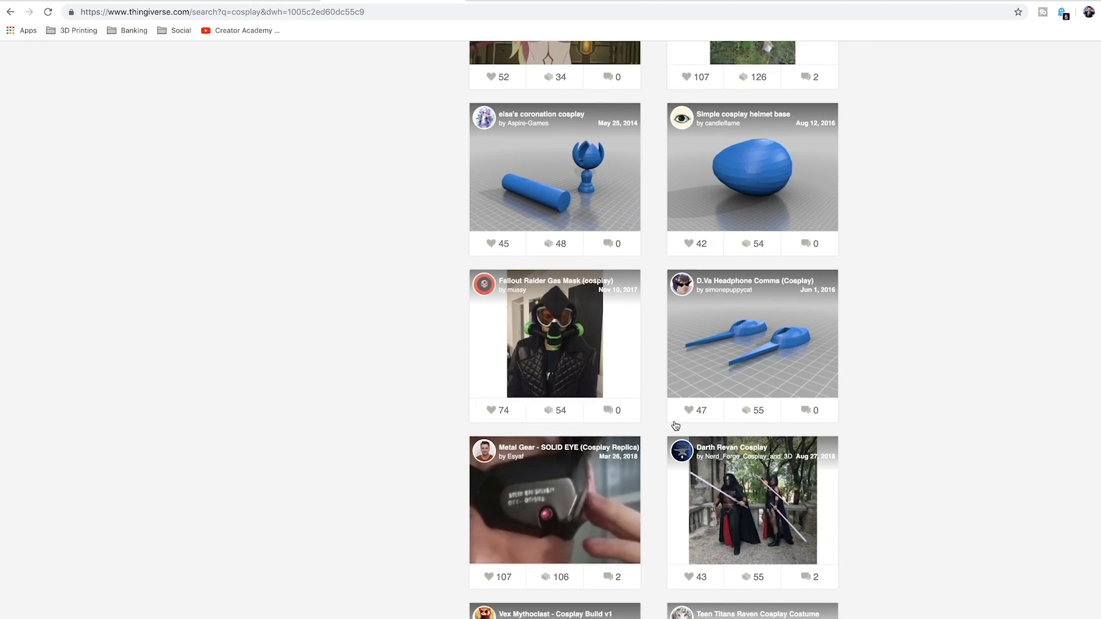
scroll(676, 425, down, 6)
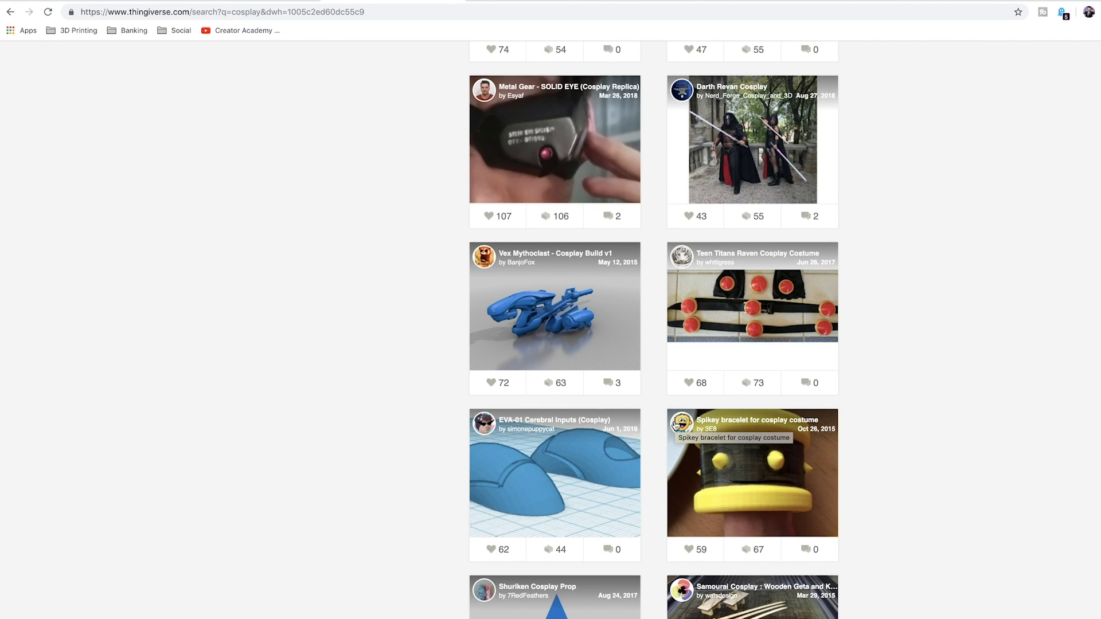
scroll(676, 424, down, 10)
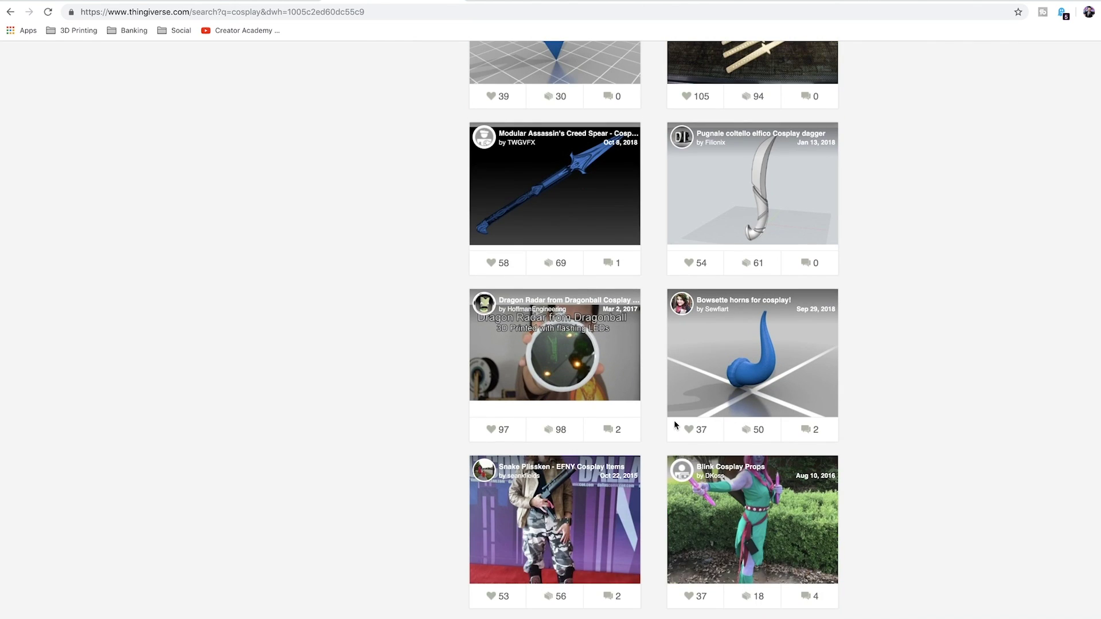
scroll(676, 426, down, 13)
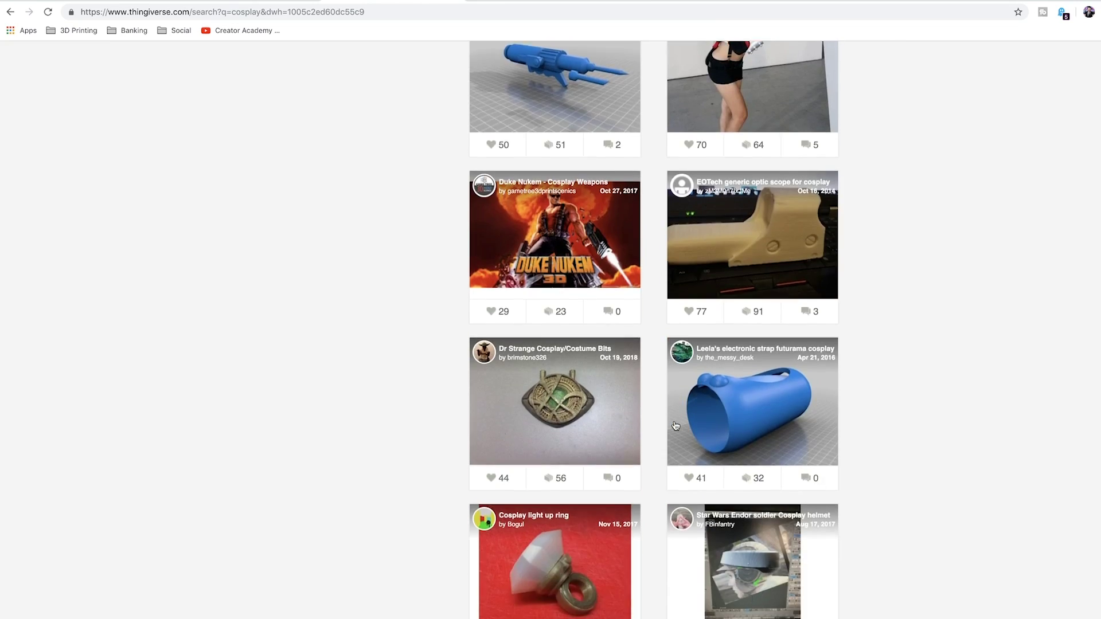
scroll(676, 425, down, 9)
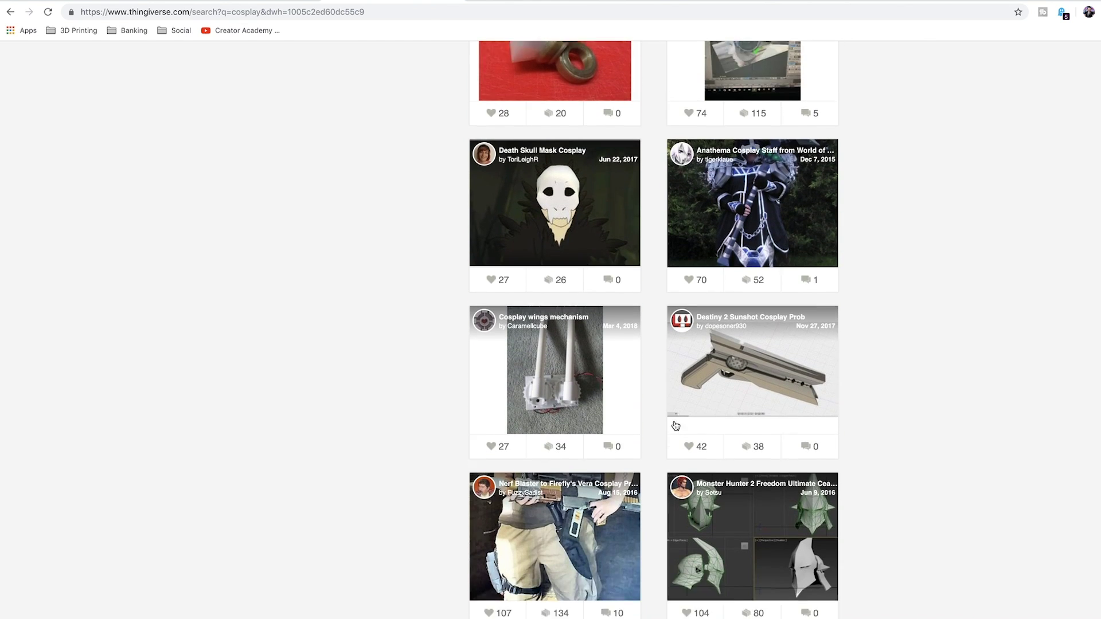
scroll(675, 425, down, 5)
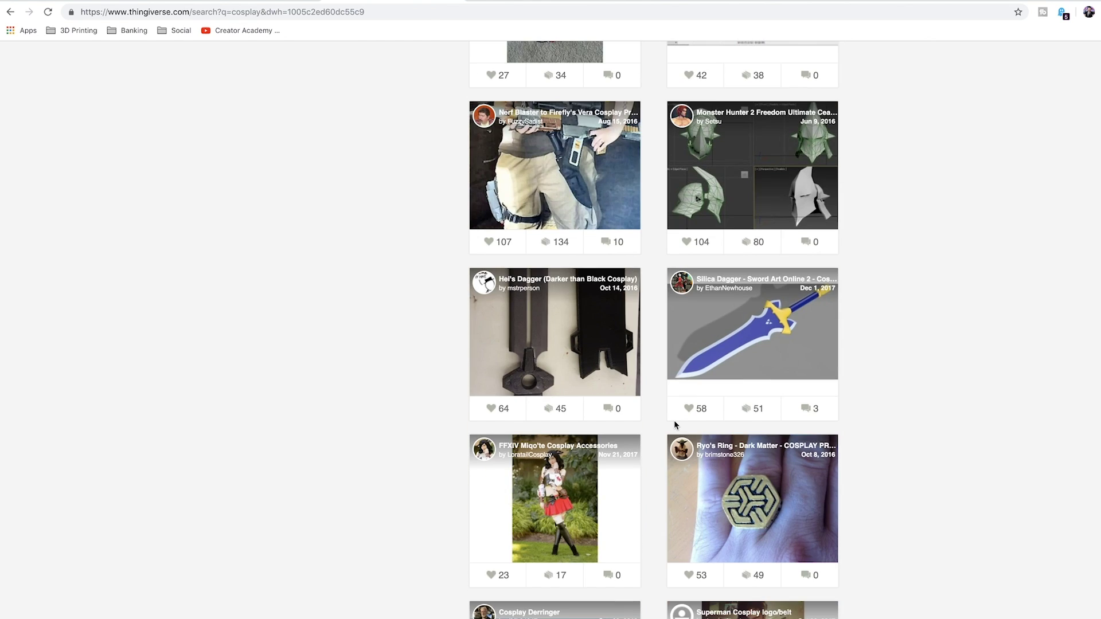
scroll(675, 425, down, 19)
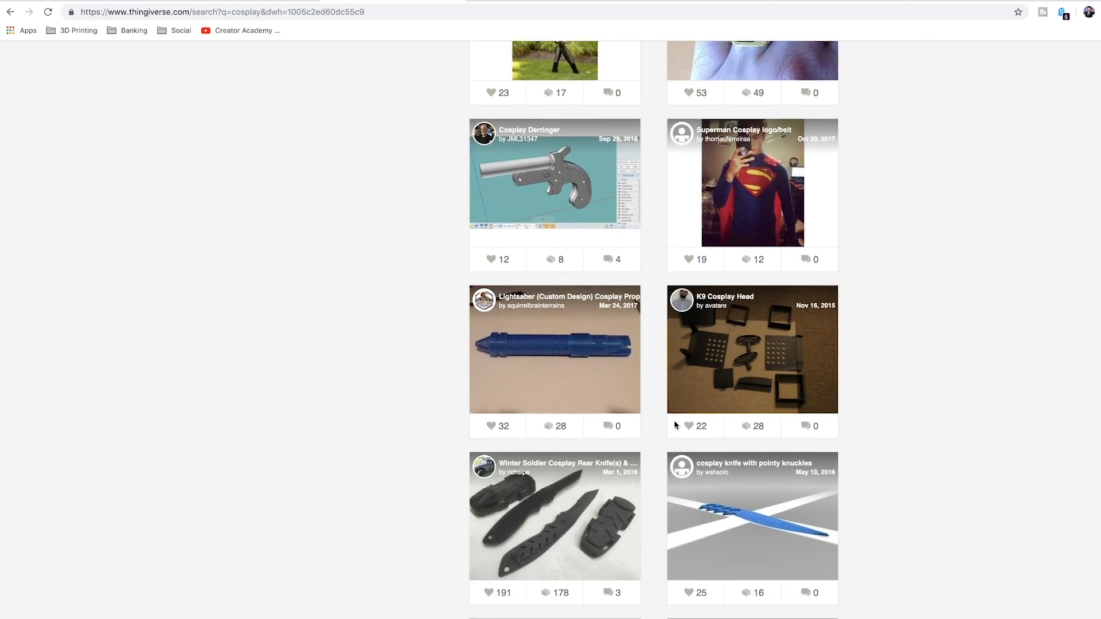
scroll(676, 426, down, 20)
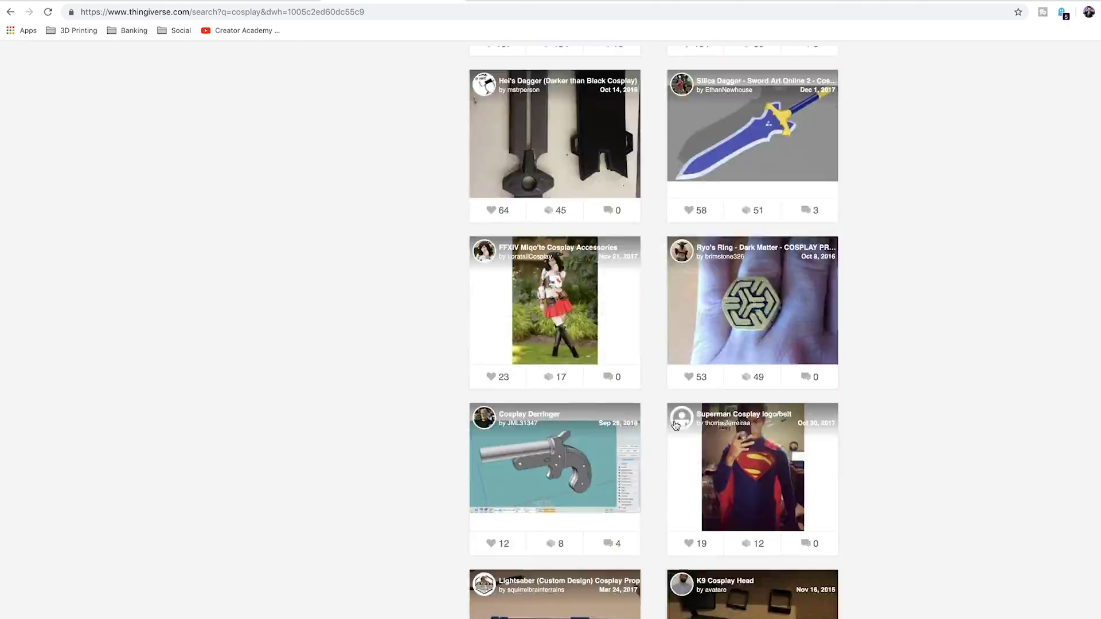
scroll(675, 426, up, 20)
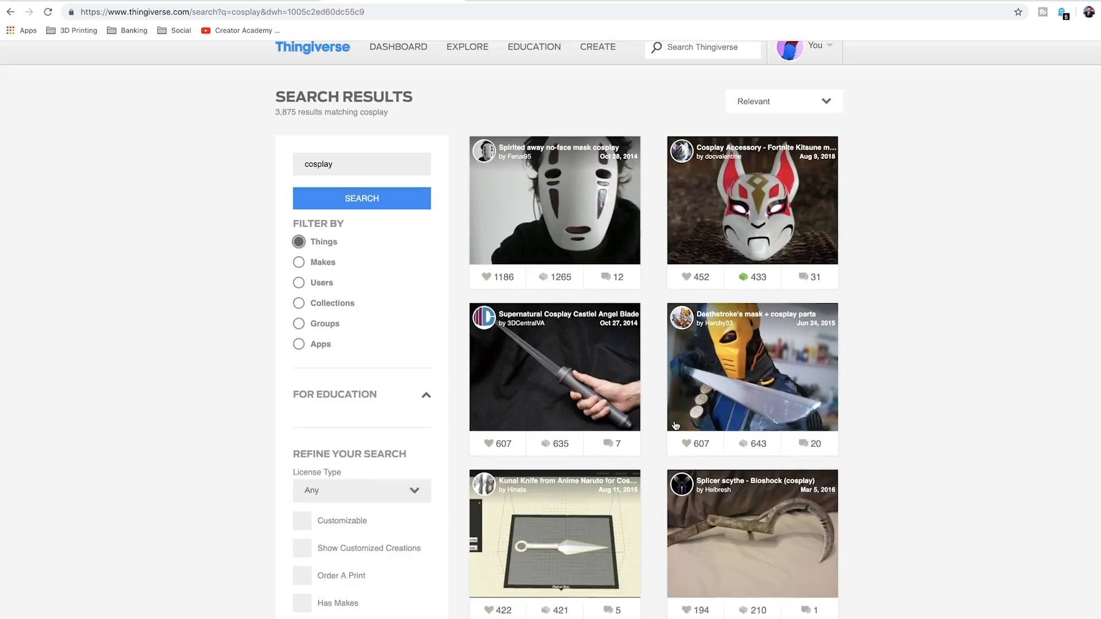